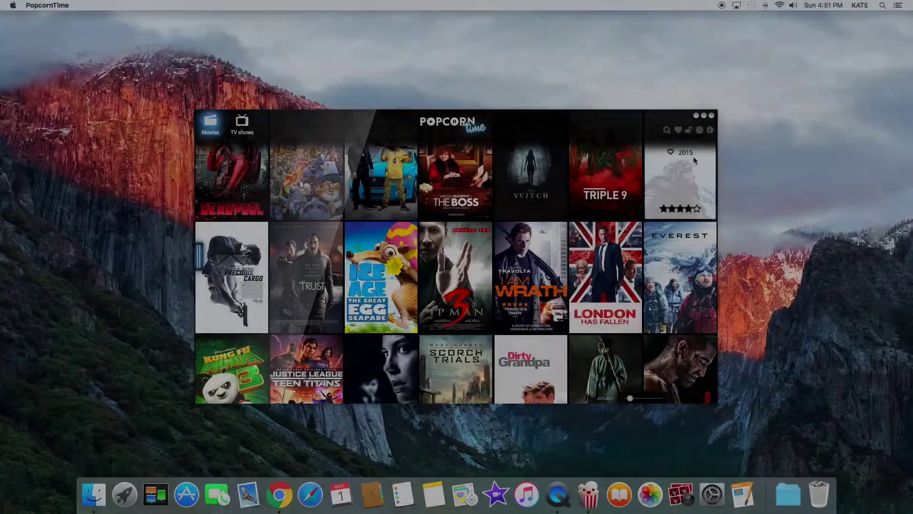
Step: Browse the movie catalogue in Popcorn Time down to its last titles and return to the start
scroll(625, 165, down, 5)
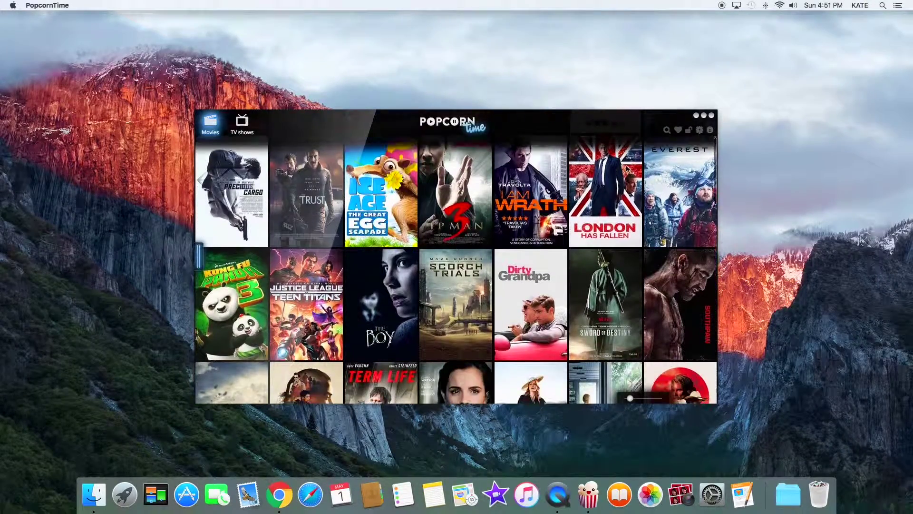
scroll(626, 168, down, 4)
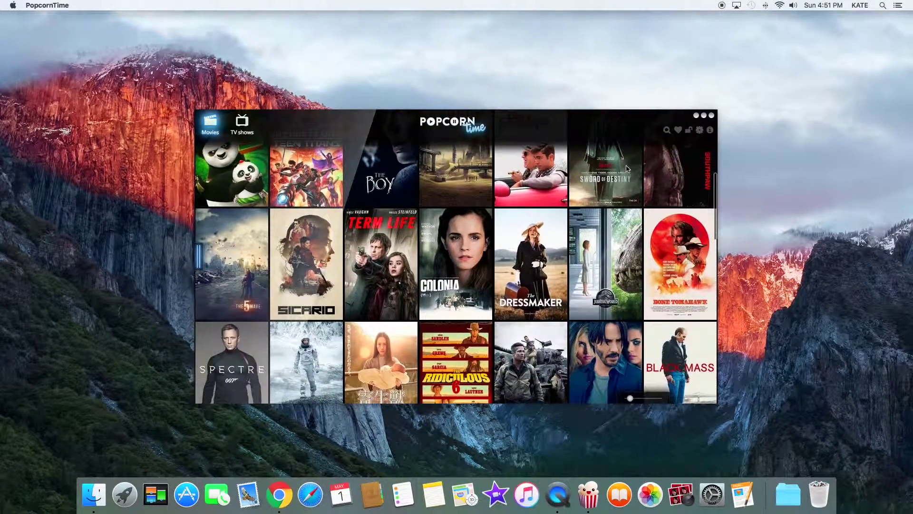
scroll(625, 168, down, 12)
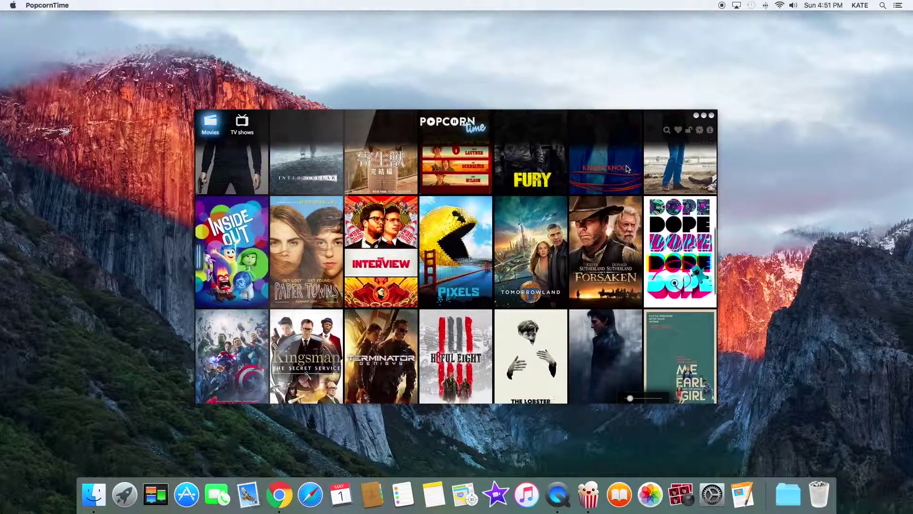
scroll(627, 169, down, 5)
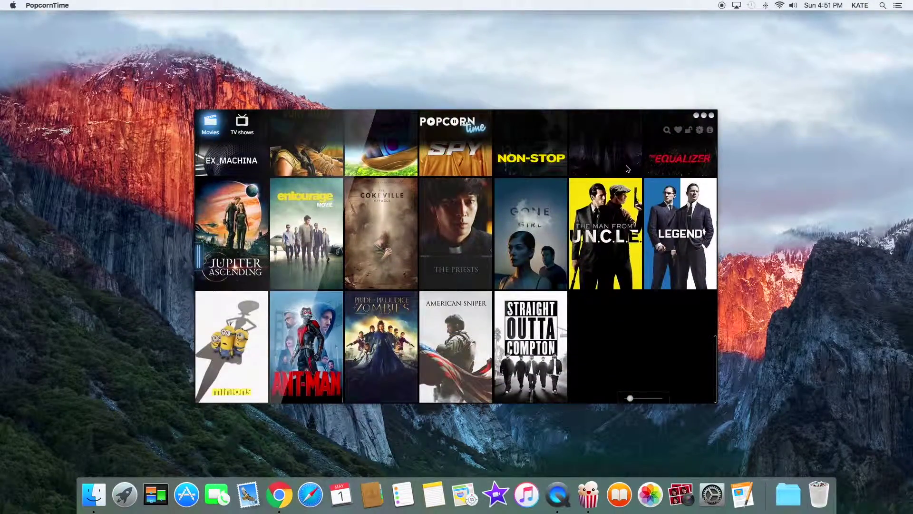
scroll(628, 170, up, 9)
scroll(628, 170, up, 15)
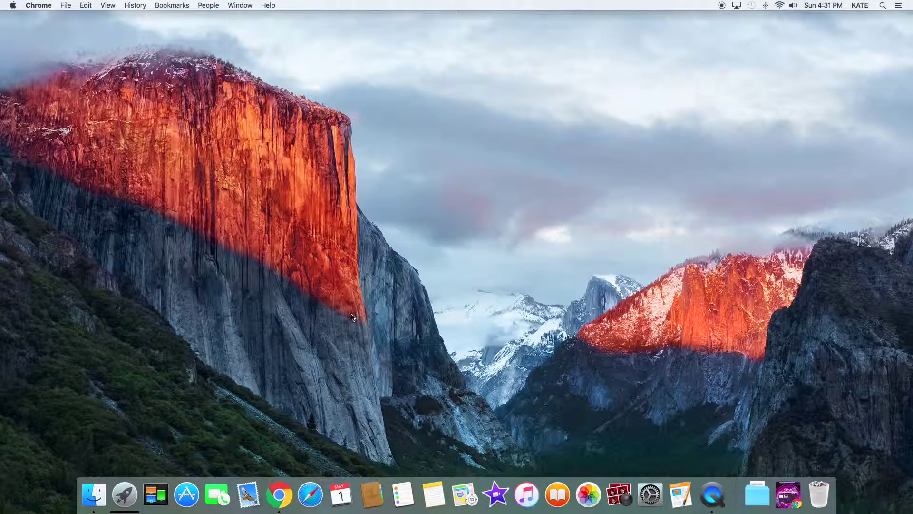
Step: Switch to Chrome in full screen and load the popcorn-time.to website
click(279, 493)
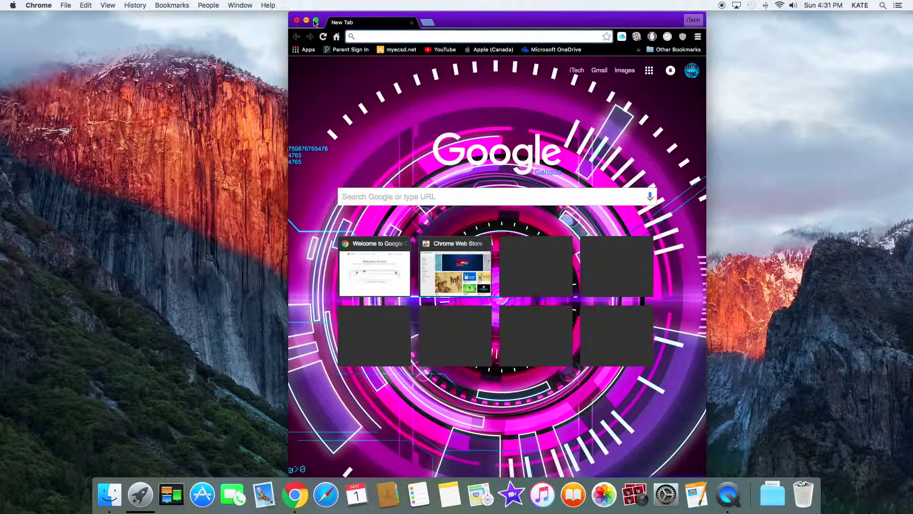
click(315, 20)
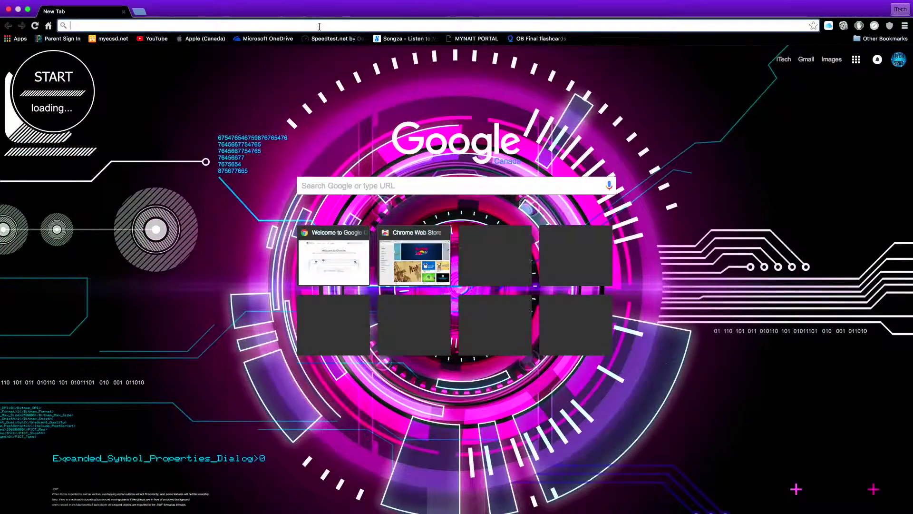
text(http://popcorn-time.to/)
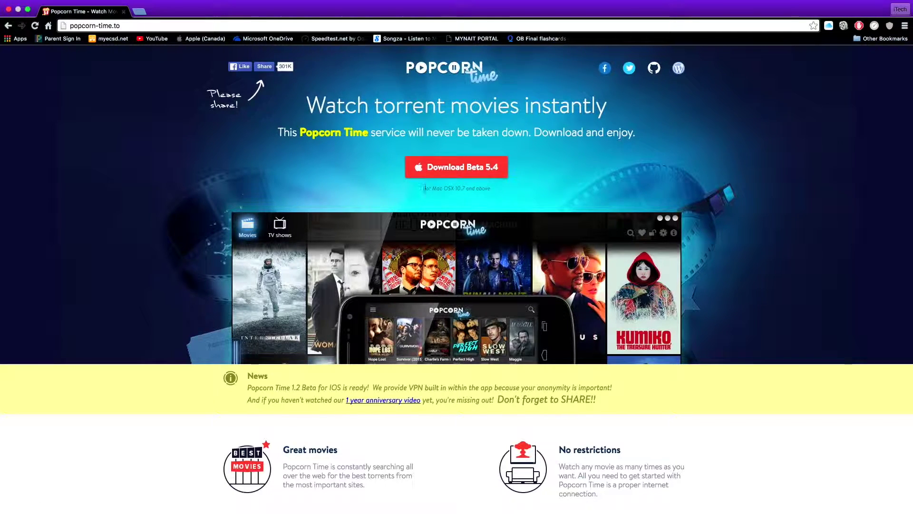
Step: Download Popcorn Time Beta 5.4 for Mac and open the downloaded PopcornTime-latest (1).dmg disk image
click(450, 172)
click(454, 172)
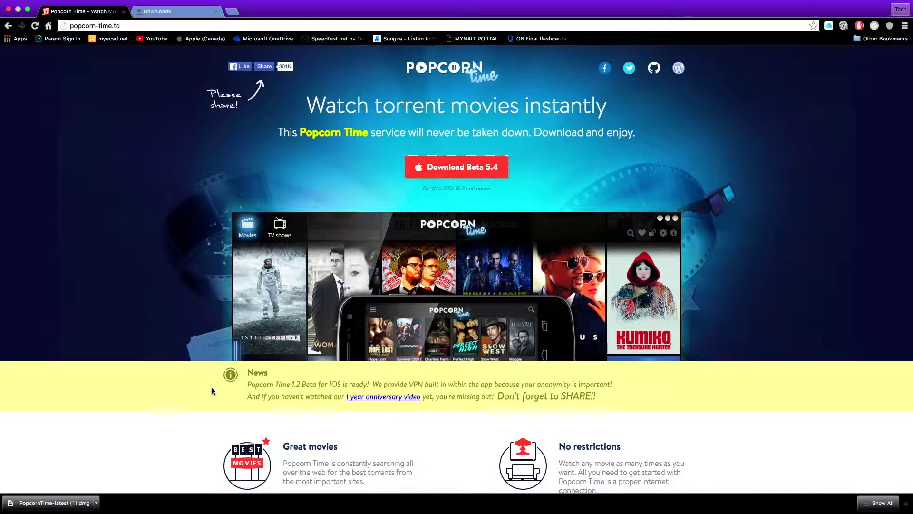
click(69, 503)
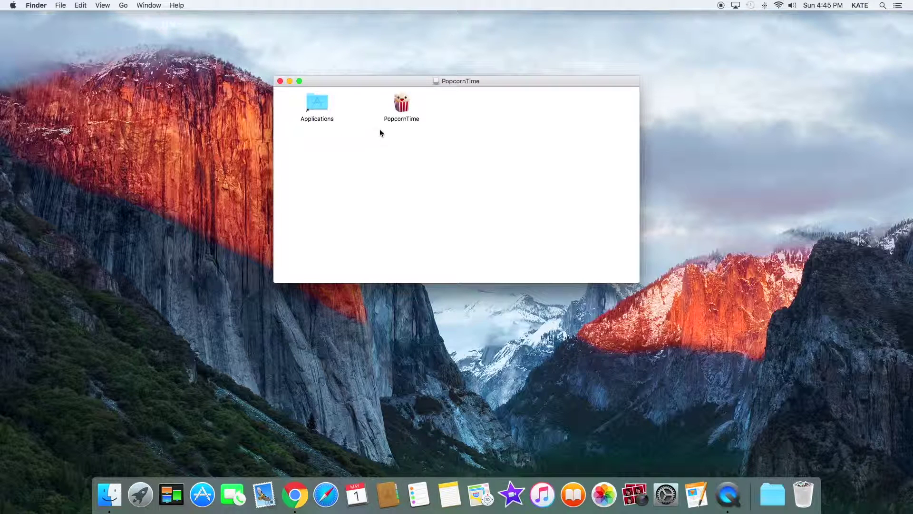
Step: Copy PopcornTime into the Applications folder, checking that it is there, and close both Finder windows
drag(402, 111, 316, 108)
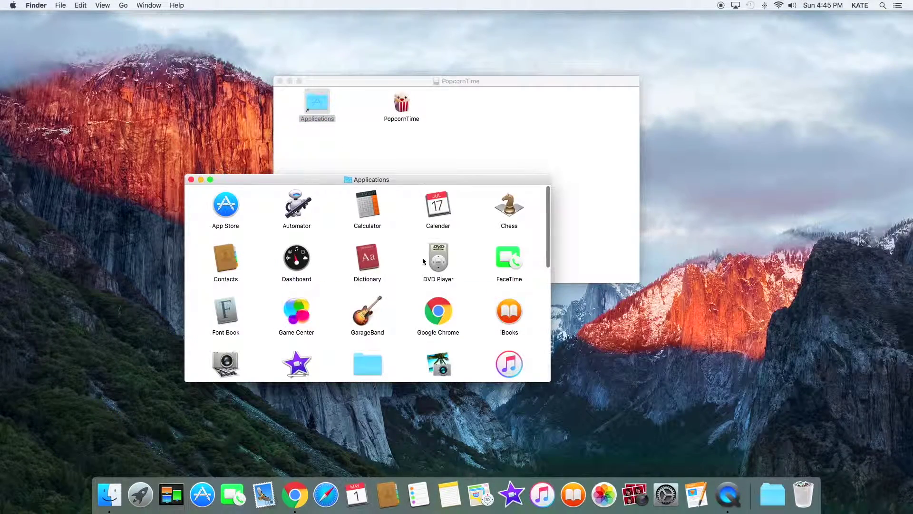
scroll(423, 276, down, 10)
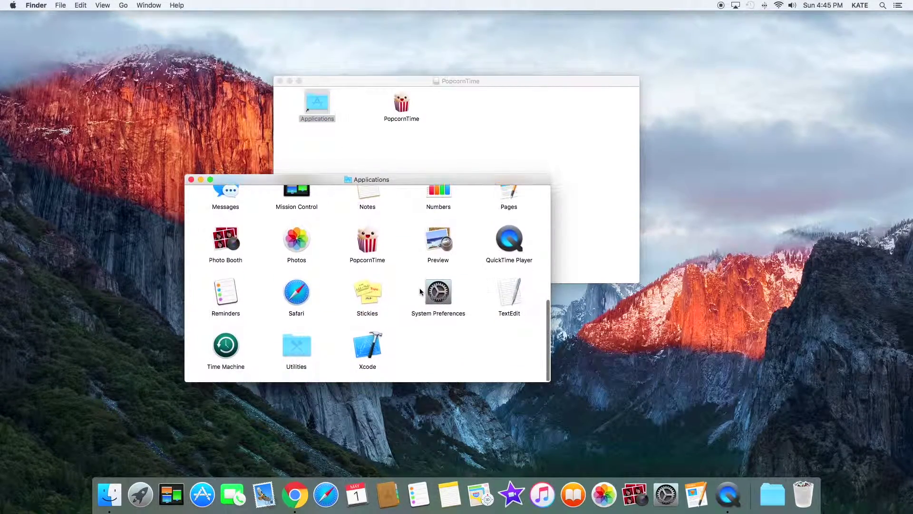
click(378, 244)
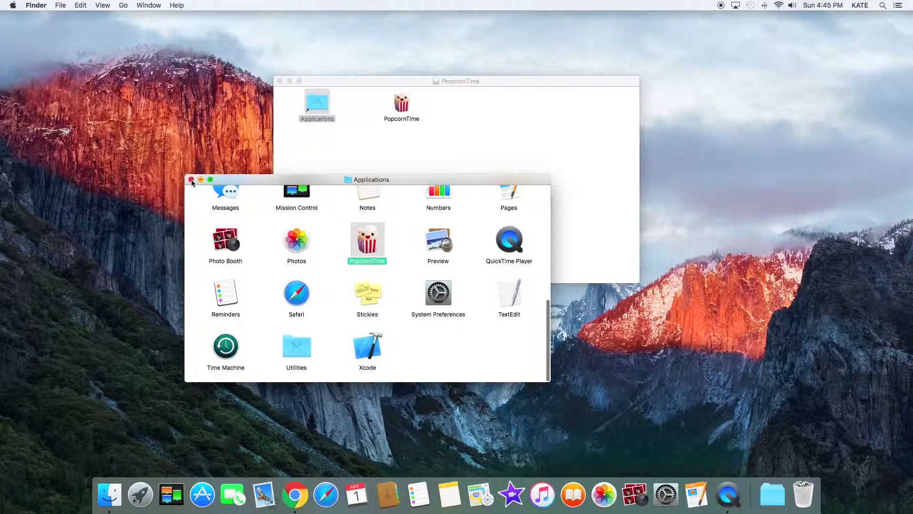
click(192, 179)
click(280, 82)
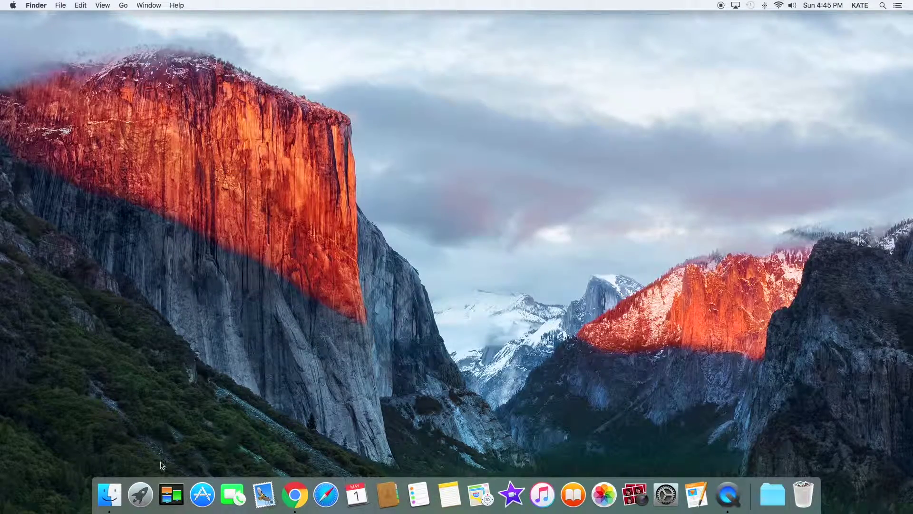
Step: Add PopcornTime from Launchpad to the Dock, placing it after iTunes, and leave Launchpad
click(157, 493)
scroll(342, 322, right, 5)
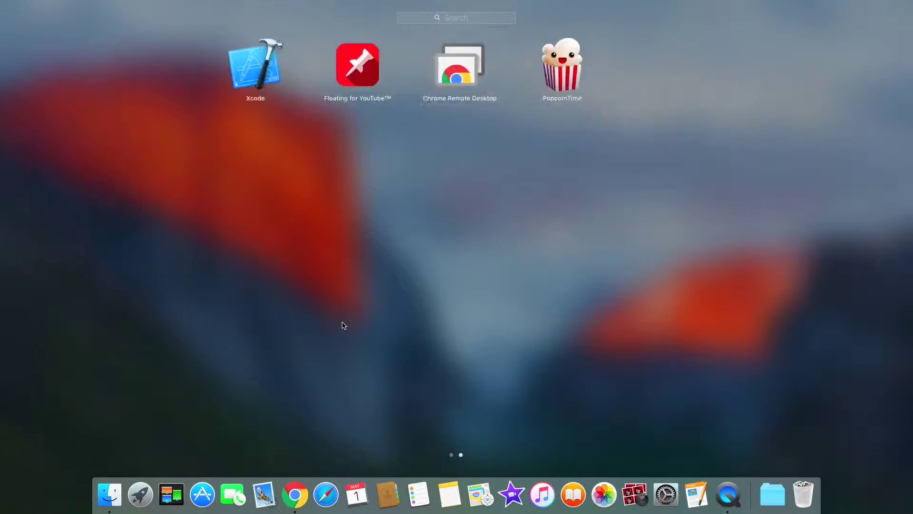
drag(451, 74, 563, 500)
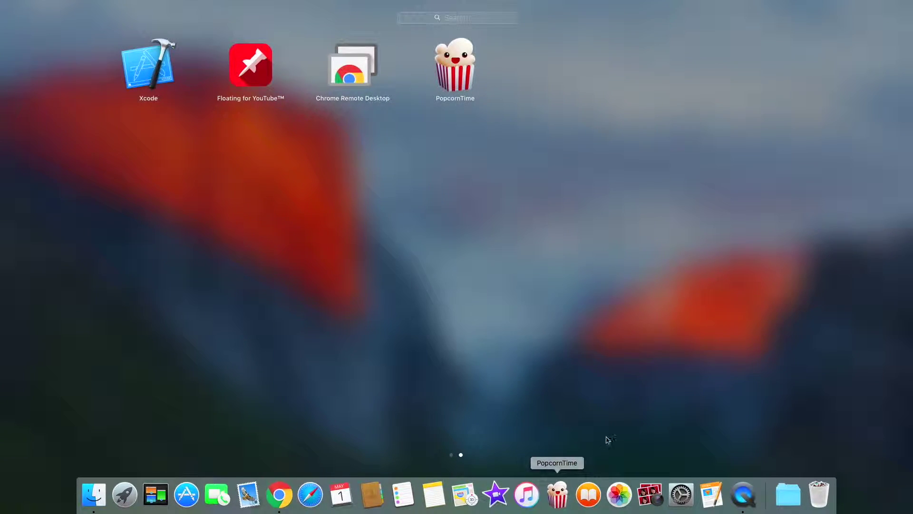
click(327, 270)
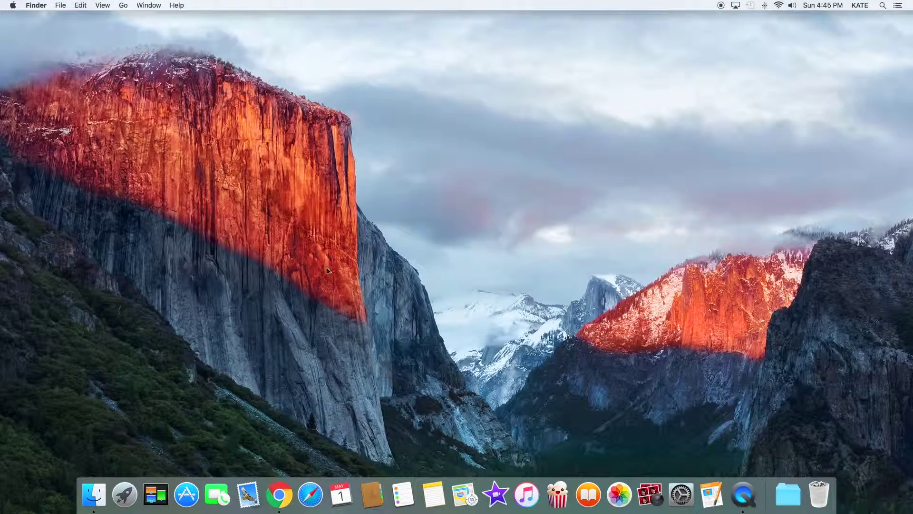
Step: Try to launch PopcornTime and dismiss the security alert
click(567, 497)
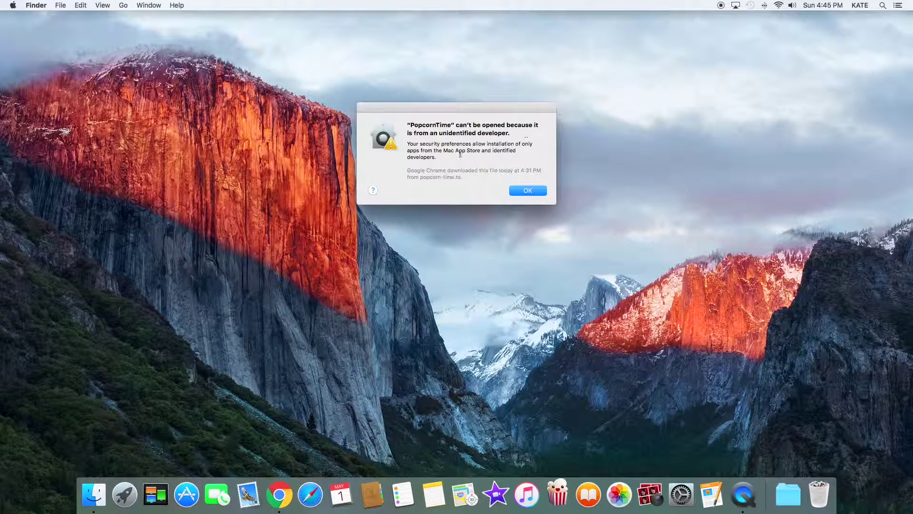
click(523, 190)
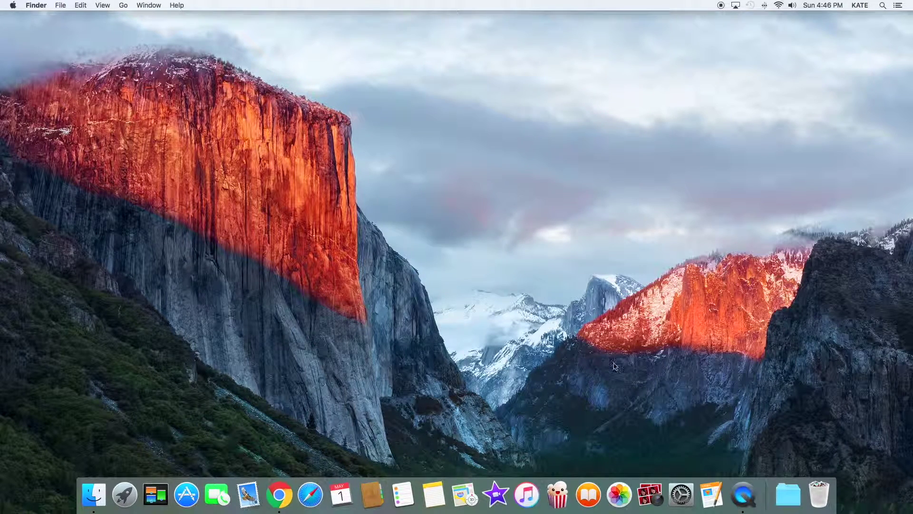
Step: Open the Security & Privacy settings in System Preferences and unlock them with the account password
click(685, 495)
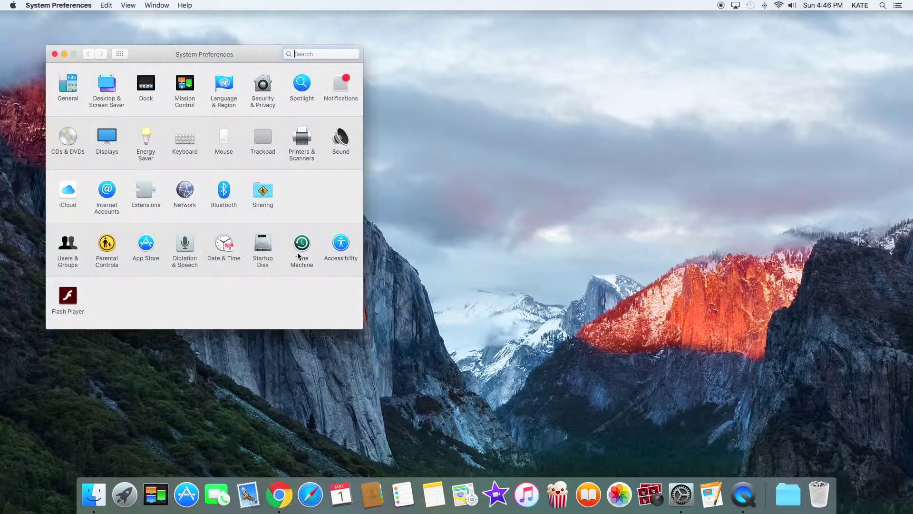
click(264, 85)
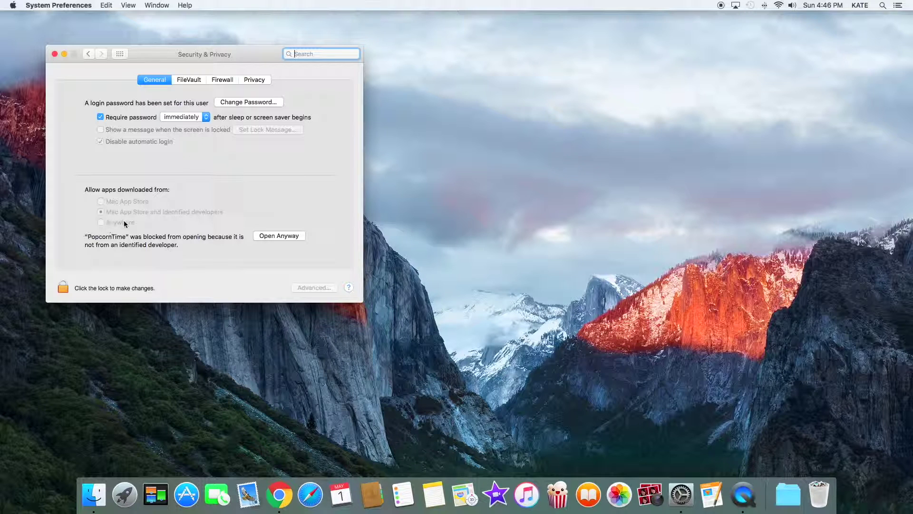
click(63, 288)
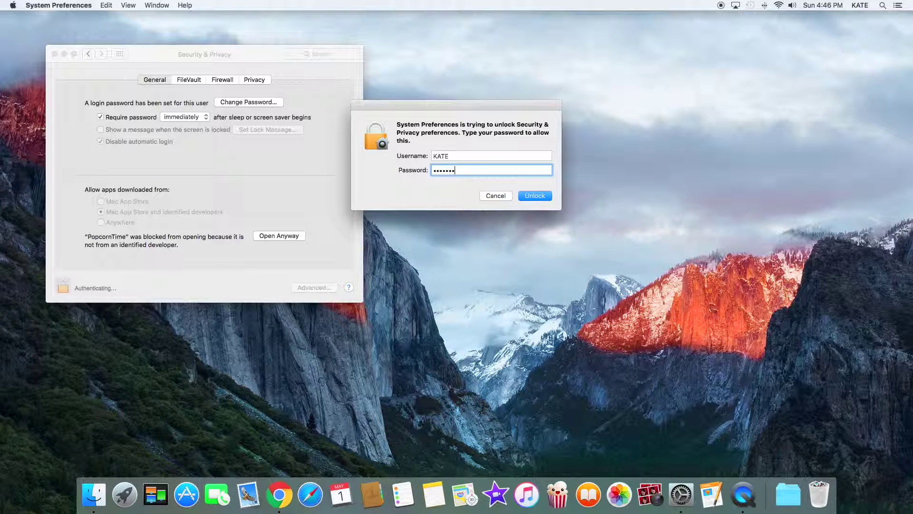
click(539, 196)
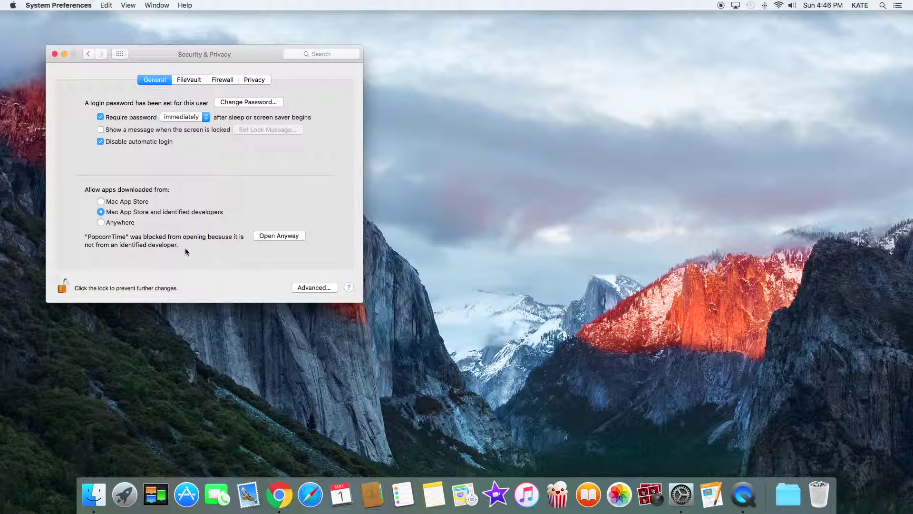
Step: Allow apps downloaded from Anywhere, then lock the Security & Privacy settings and quit System Preferences
click(101, 222)
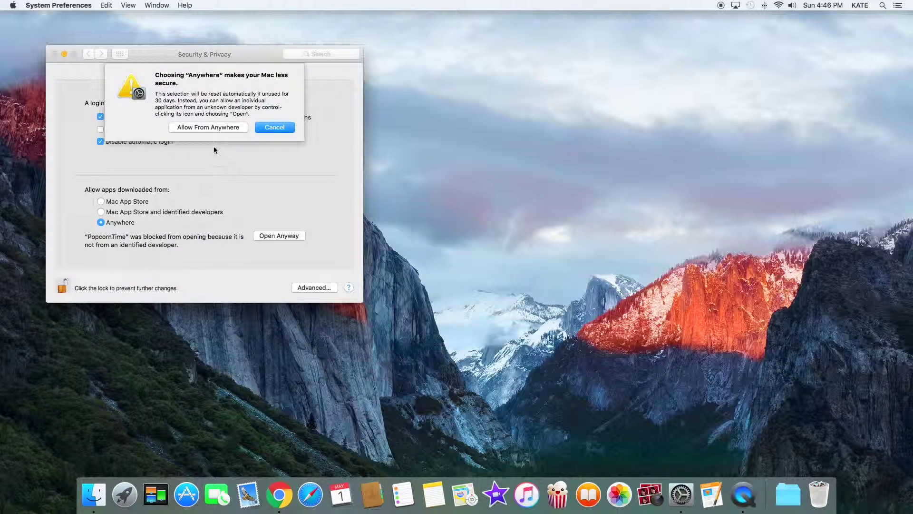
click(196, 128)
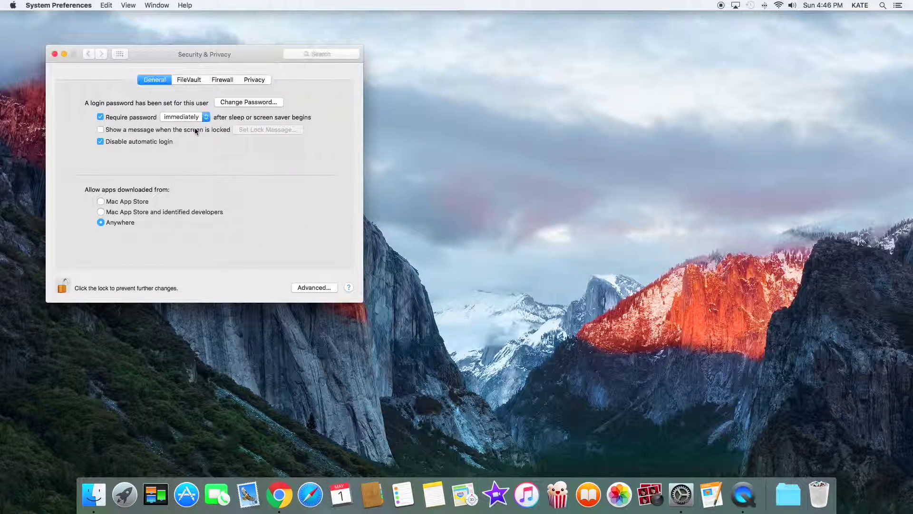
click(61, 287)
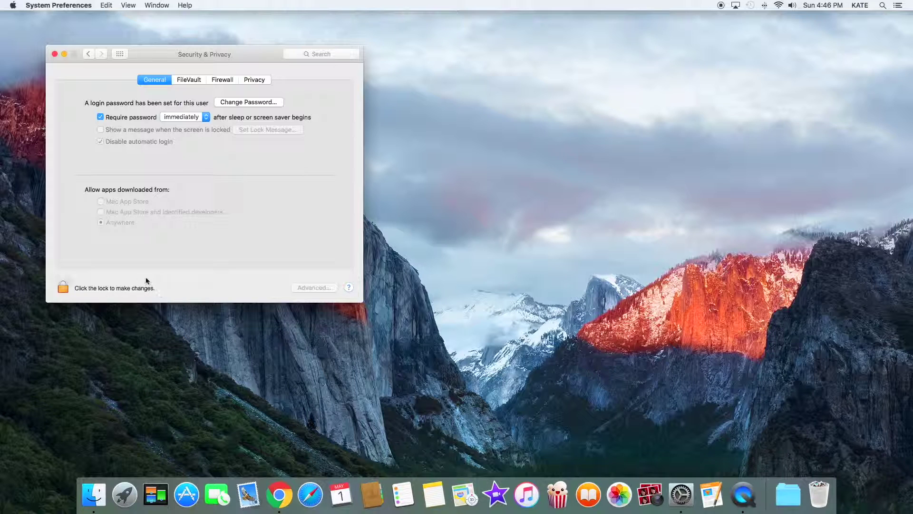
click(67, 6)
click(59, 78)
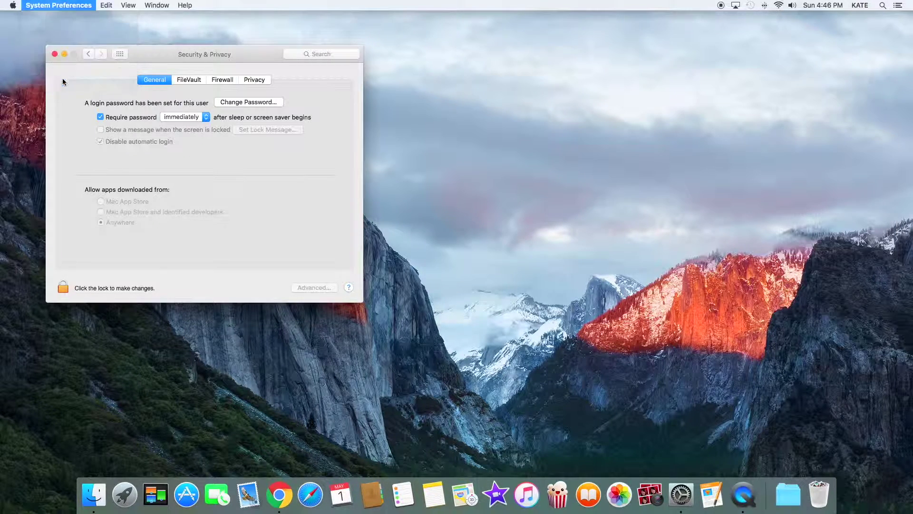
Step: Launch PopcornTime, approve opening the downloaded application, and dismiss its window
click(559, 495)
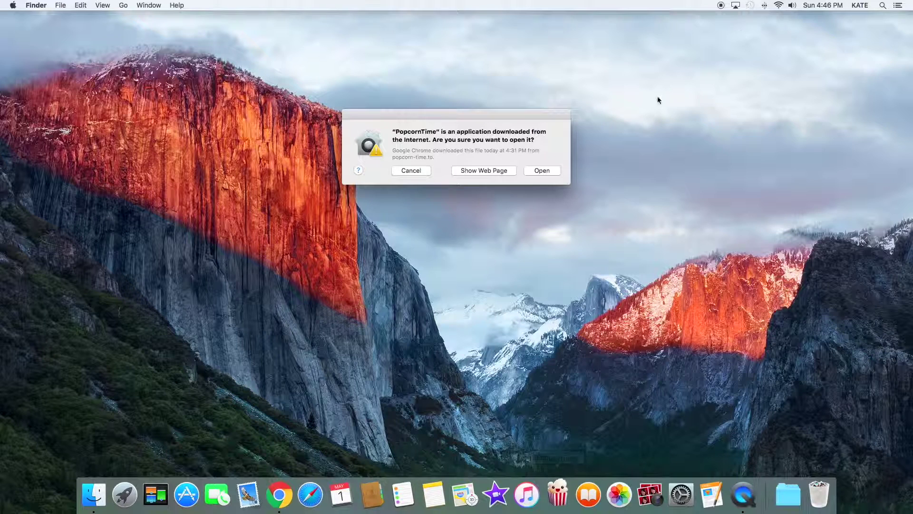
click(537, 171)
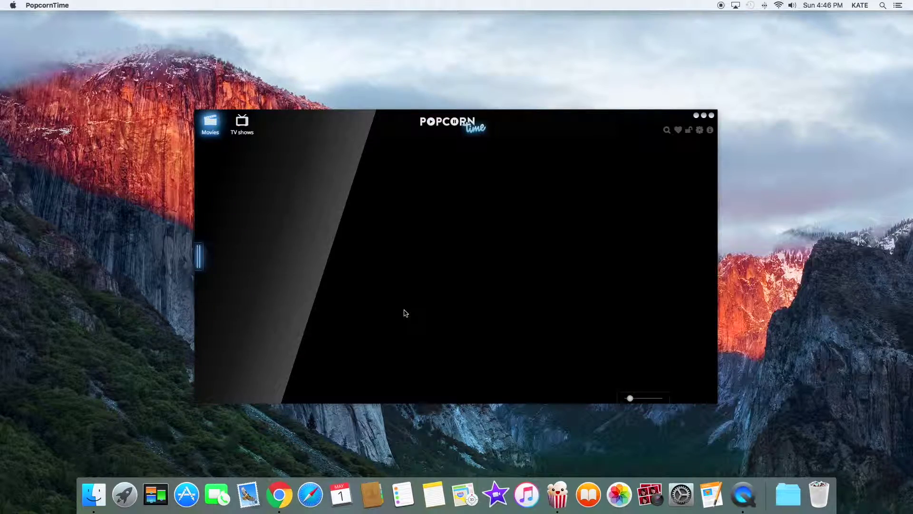
click(57, 5)
click(59, 65)
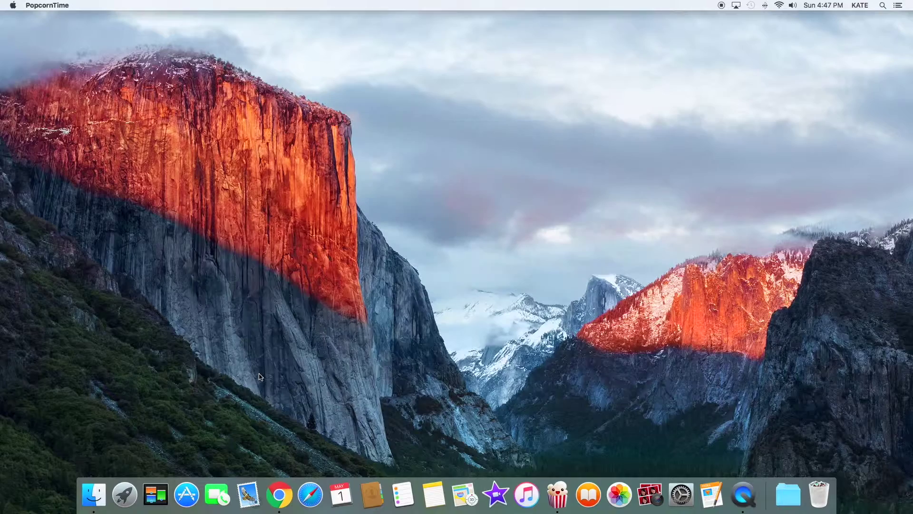
Step: Unlock Security & Privacy in System Preferences with the account password and restrict app downloads to Mac App Store and identified developers
click(679, 495)
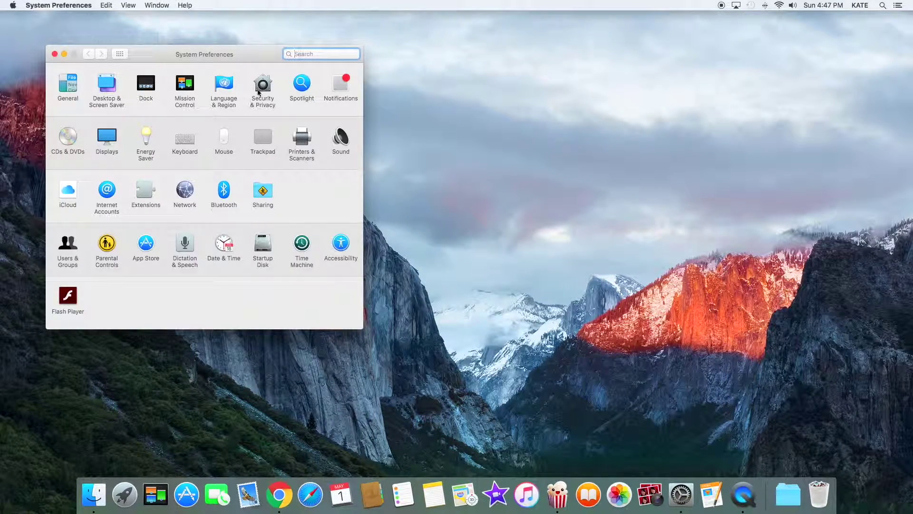
click(259, 92)
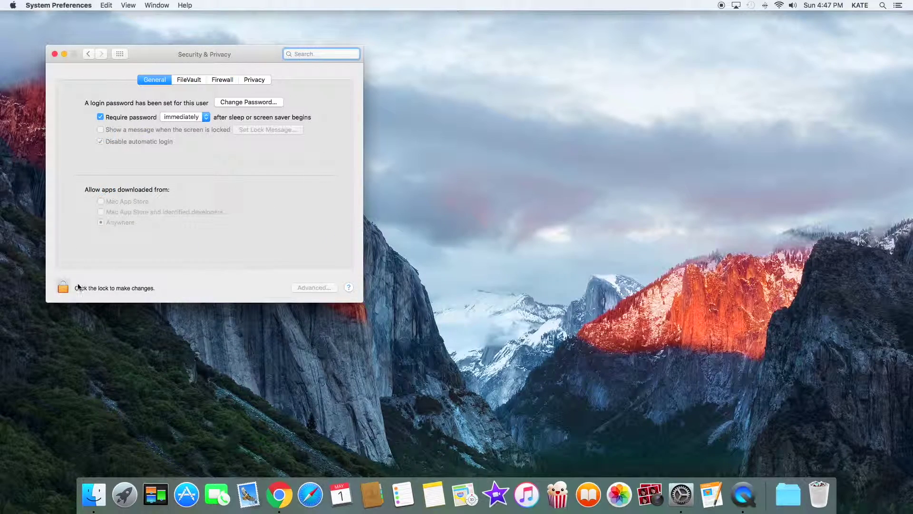
click(78, 287)
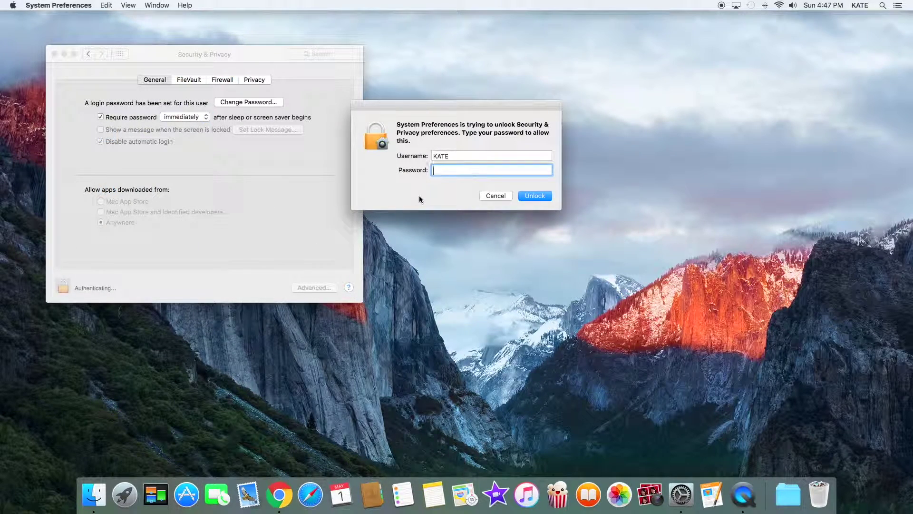
text(***)
click(531, 196)
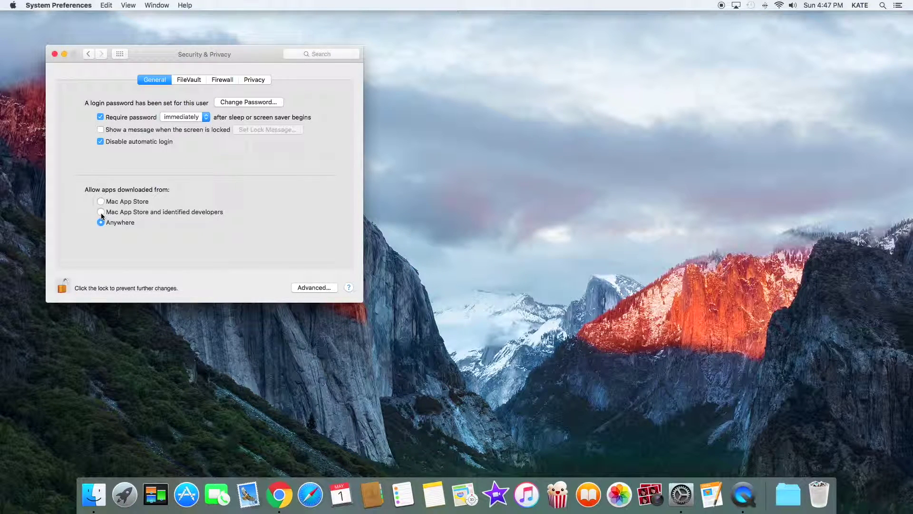
click(101, 213)
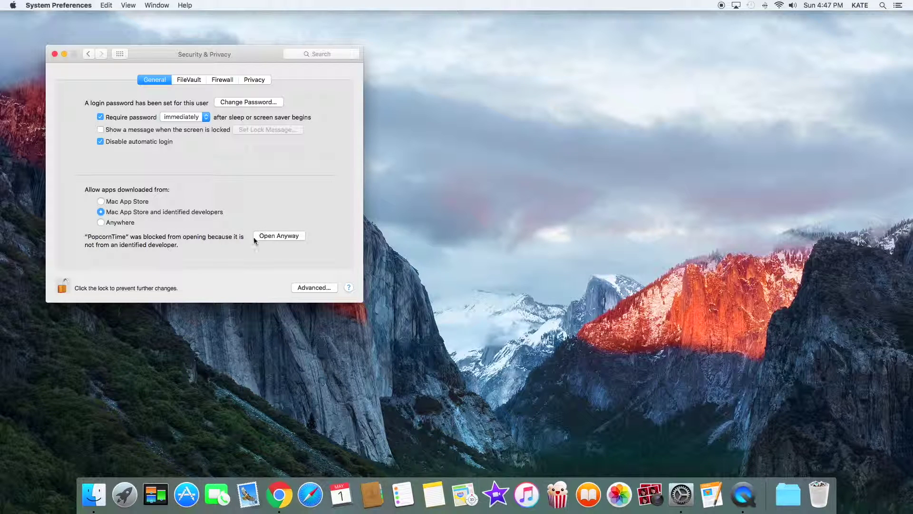
Step: Lock the Security & Privacy settings against further changes and quit System Preferences
click(276, 237)
click(63, 287)
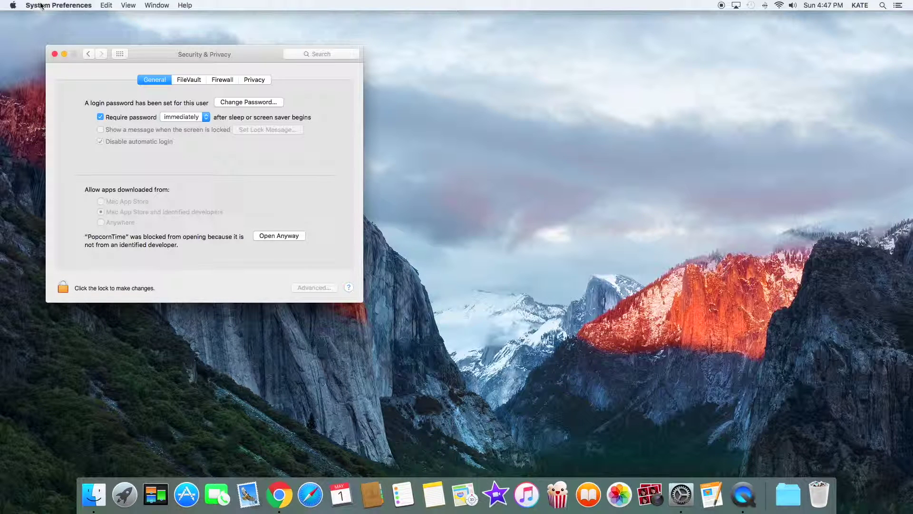
click(42, 6)
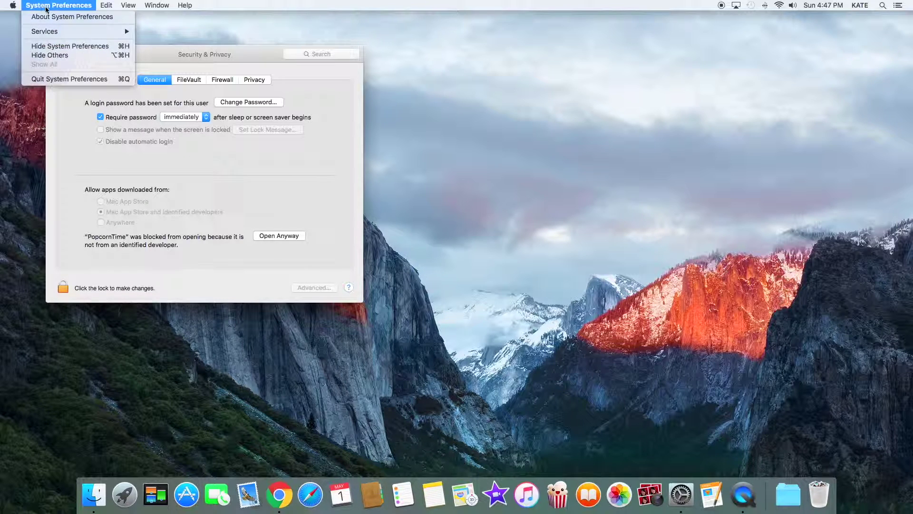
click(63, 79)
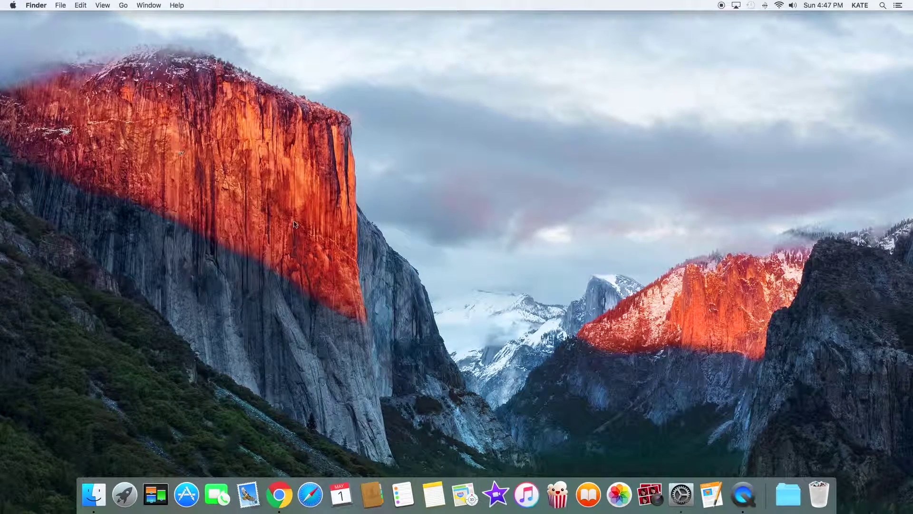
Step: Launch PopcornTime and open the details page of the movie Deadpool
click(557, 493)
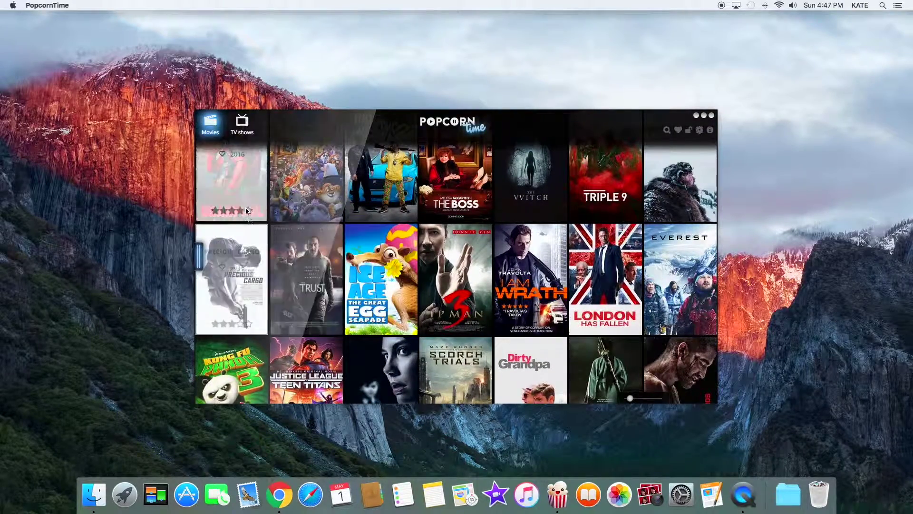
click(247, 210)
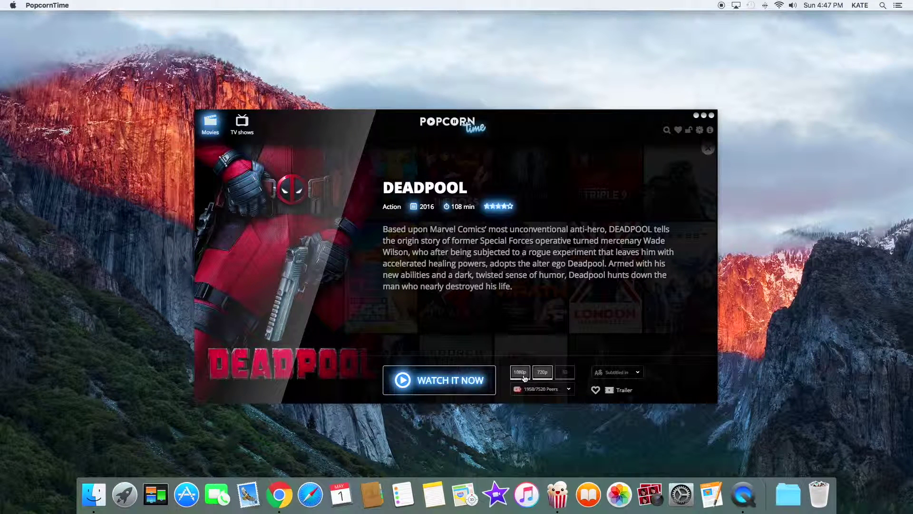
Step: Choose 1080p quality and the first listed peer source for Deadpool, and start watching the movie
click(524, 378)
click(542, 389)
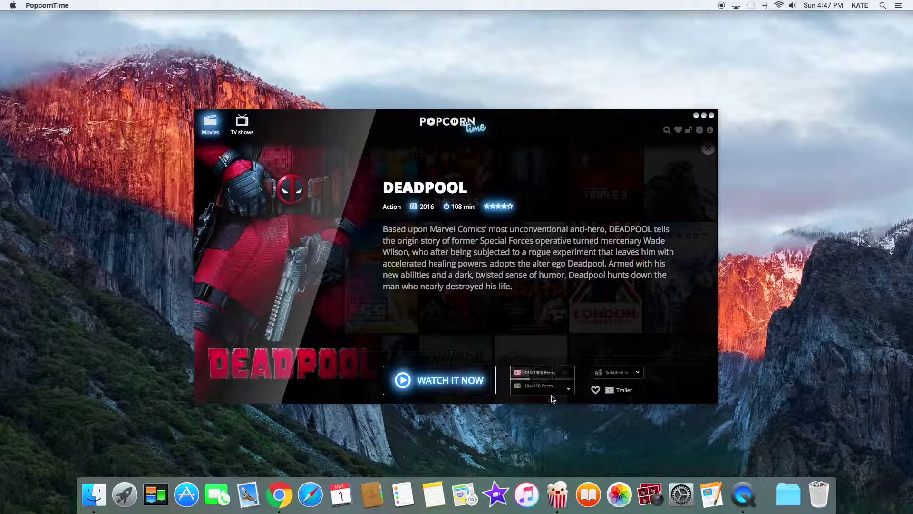
click(542, 372)
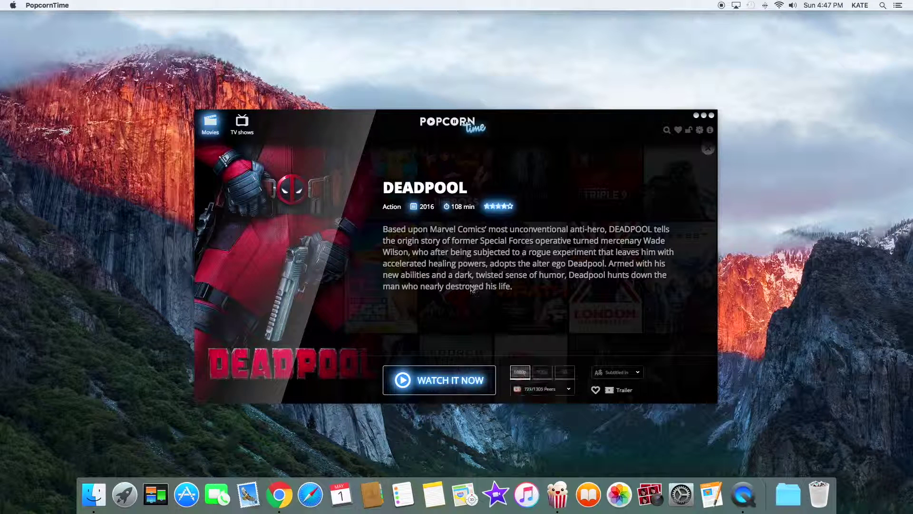
click(436, 379)
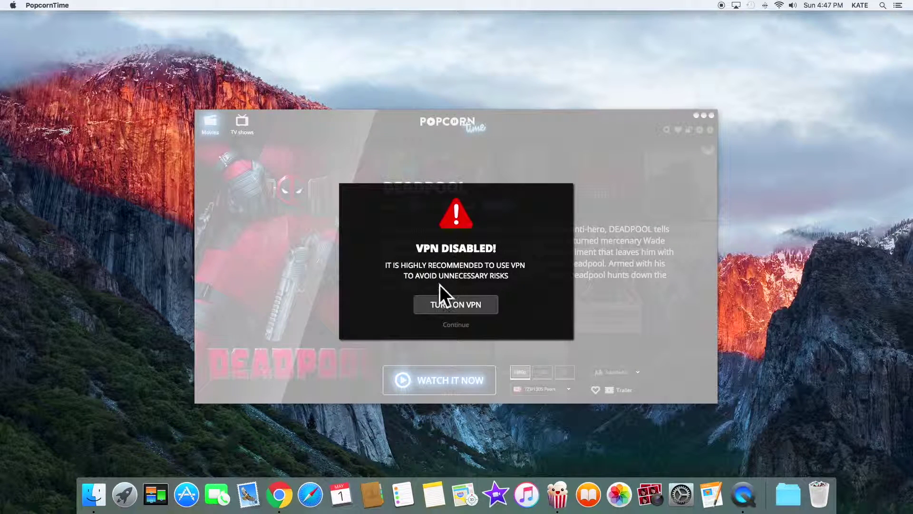